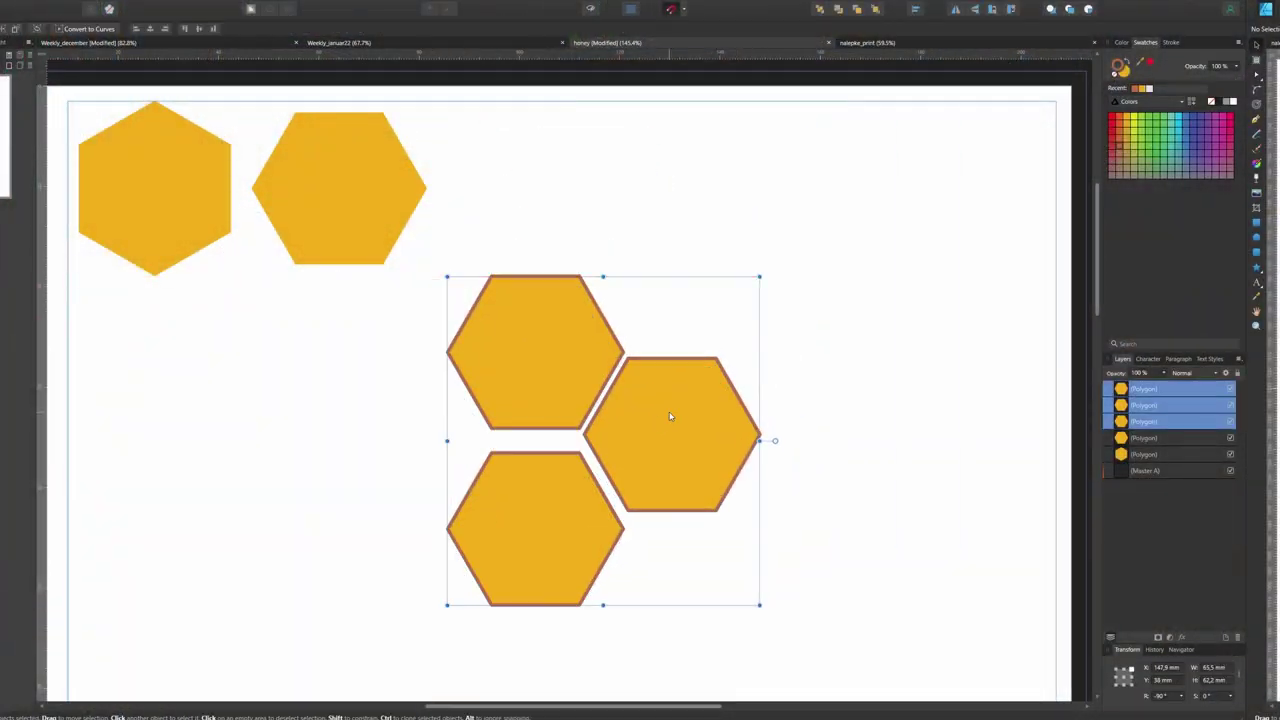
# Nestle the right hexagon against the other two, then duplicate the three-hexagon cluster to the lower left
pyautogui.click(684, 465)
pyautogui.moveTo(682, 470); pyautogui.dragTo(663, 273)
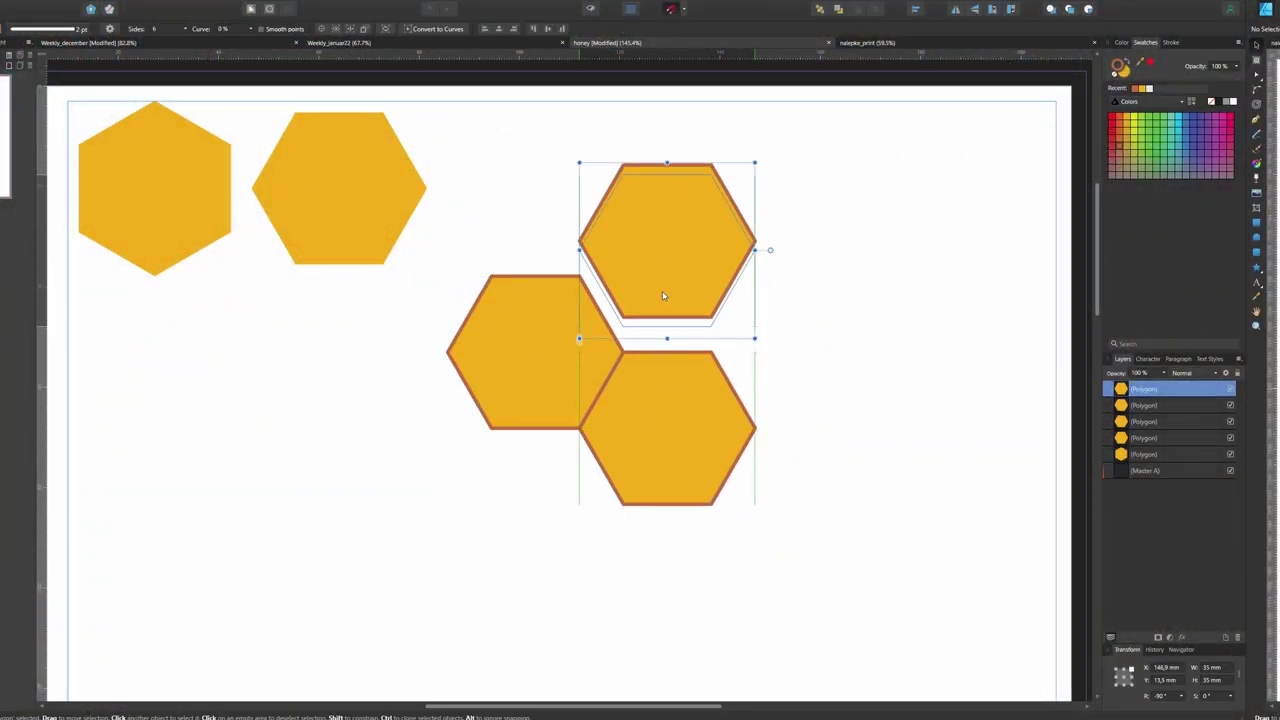
pyautogui.click(886, 543)
pyautogui.moveTo(886, 543); pyautogui.dragTo(443, 171)
pyautogui.moveTo(610, 340); pyautogui.dragTo(260, 452)
pyautogui.click(537, 508)
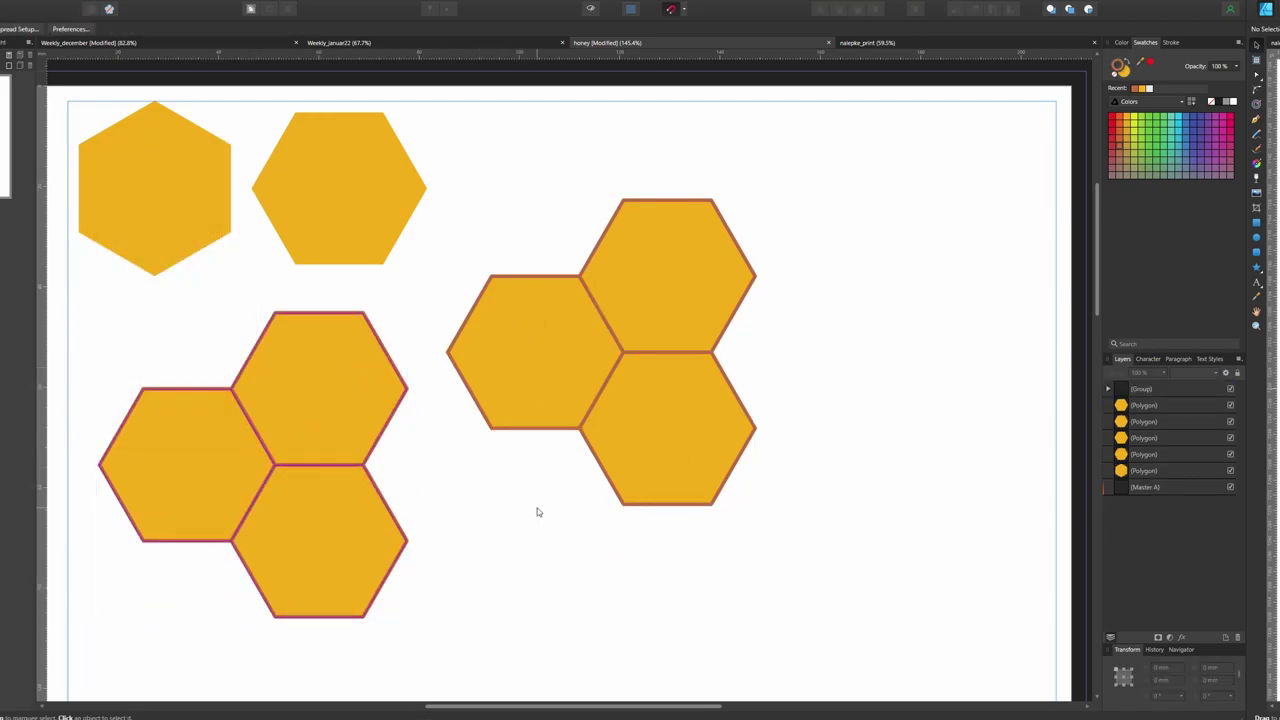